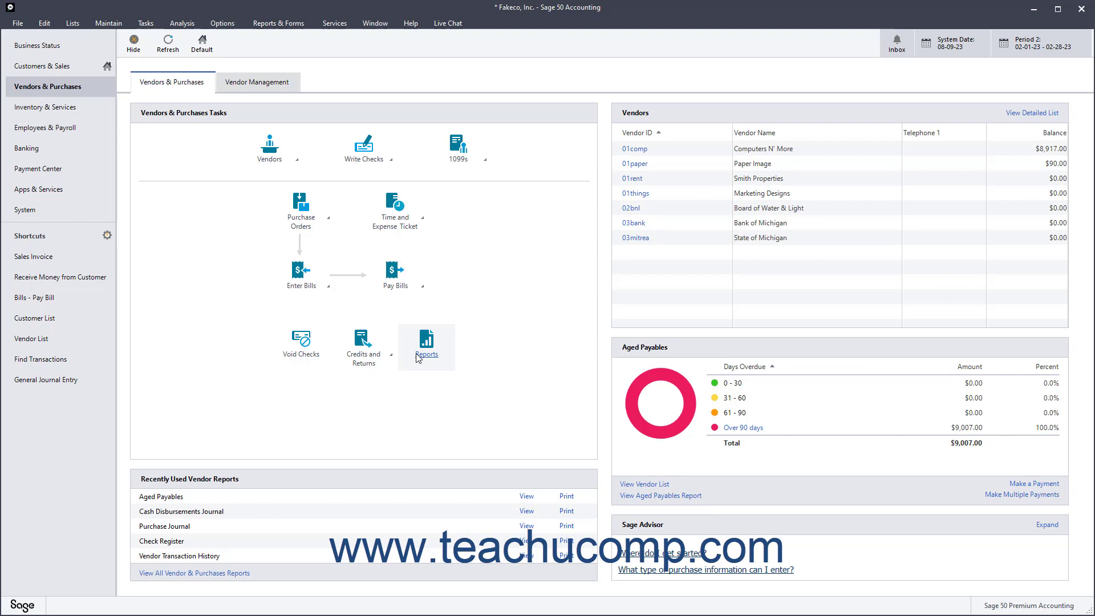
# Open Inventory Item Defaults from Maintain > Default Information > Inventory Items
pyautogui.click(124, 24)
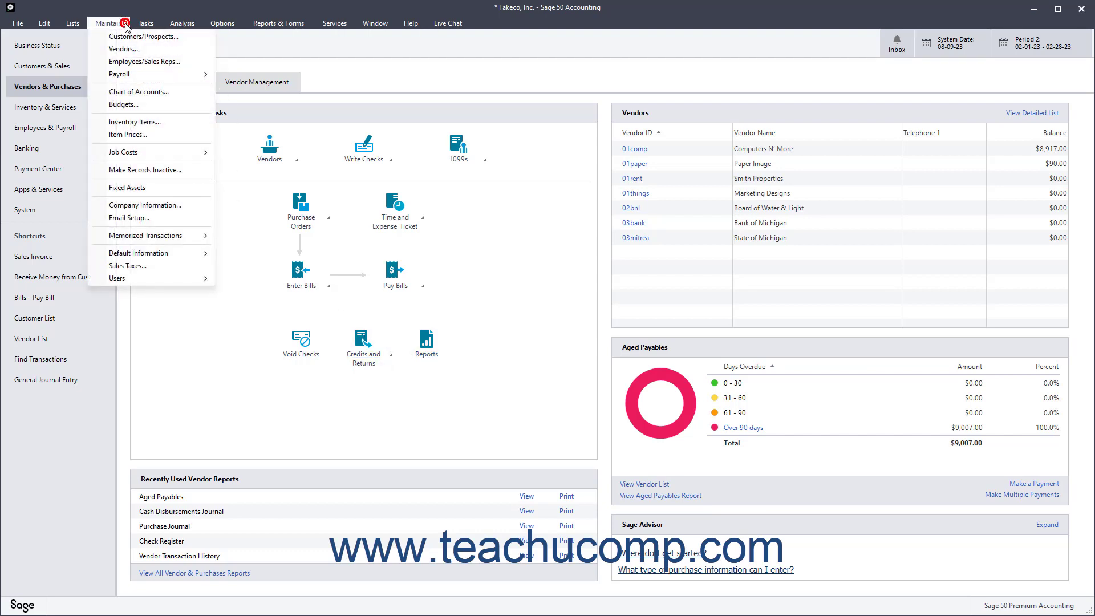
pyautogui.moveTo(155, 257)
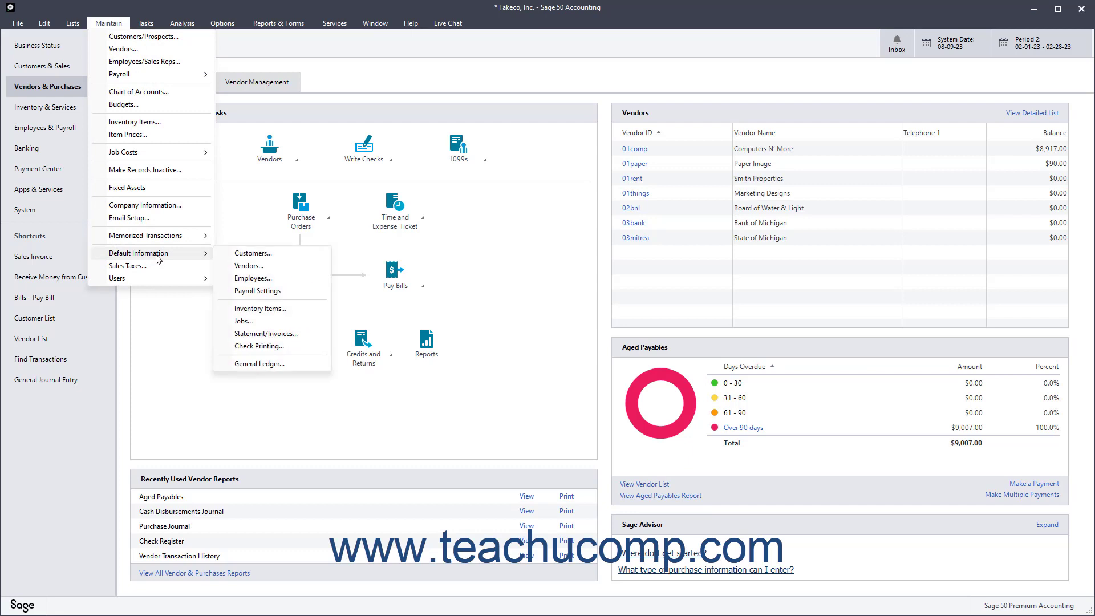
pyautogui.click(297, 314)
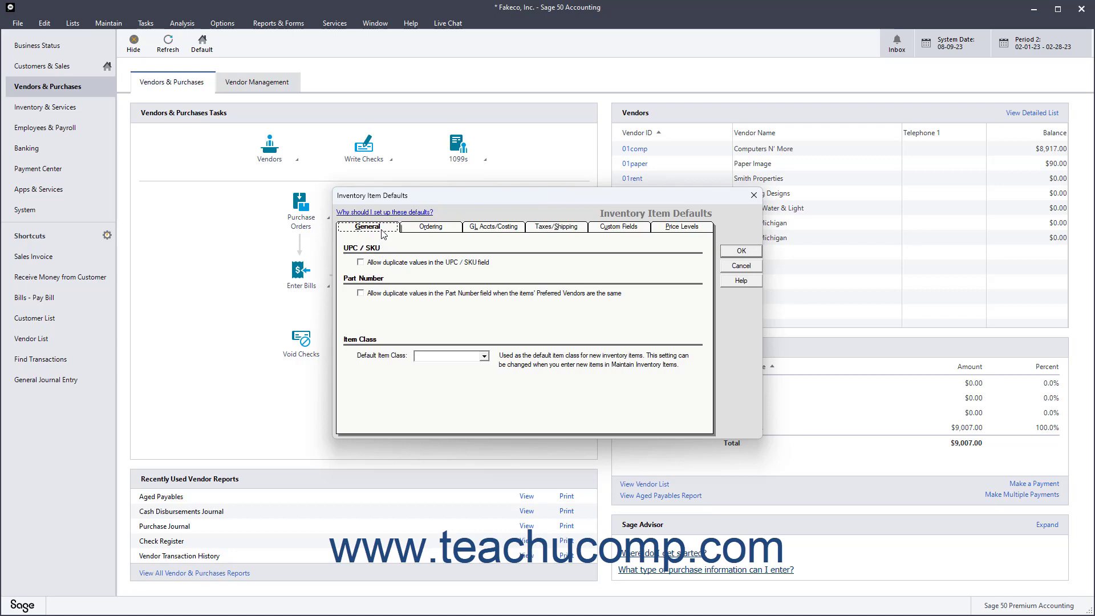
pyautogui.click(375, 265)
pyautogui.click(375, 265)
pyautogui.click(376, 296)
pyautogui.click(376, 294)
pyautogui.click(484, 355)
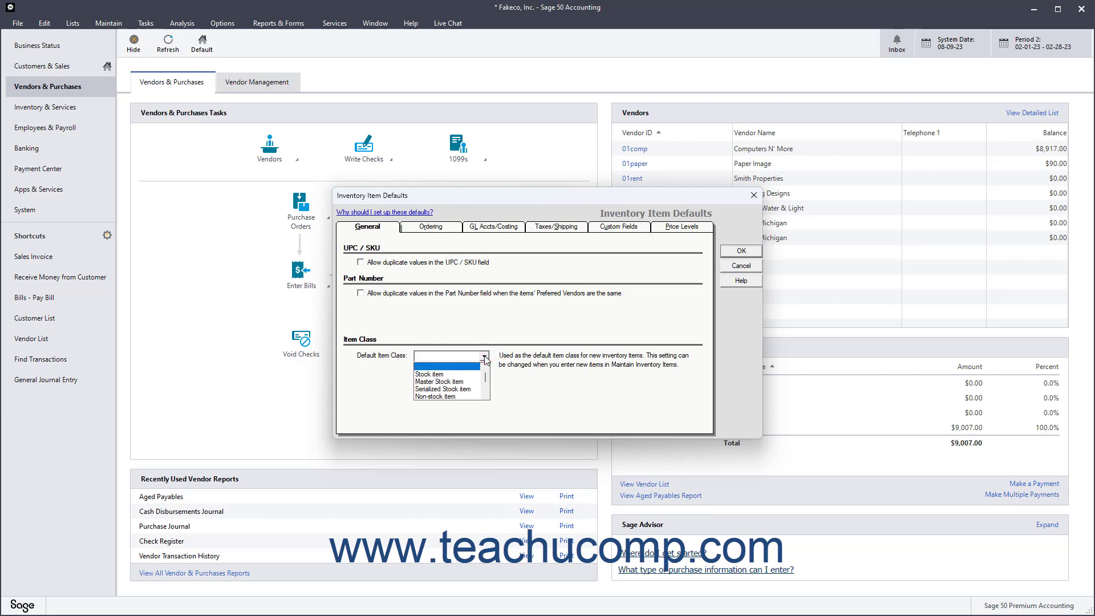
pyautogui.click(485, 357)
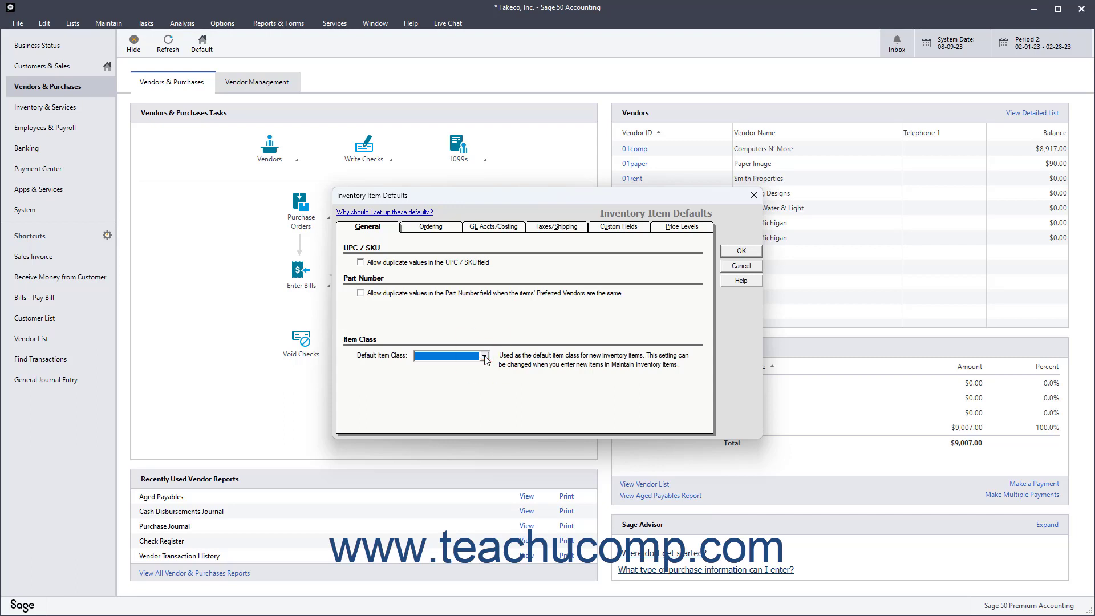
# Keep quantity-available sales order warnings and leave drop-ship purchase order auto-creation off
pyautogui.click(432, 227)
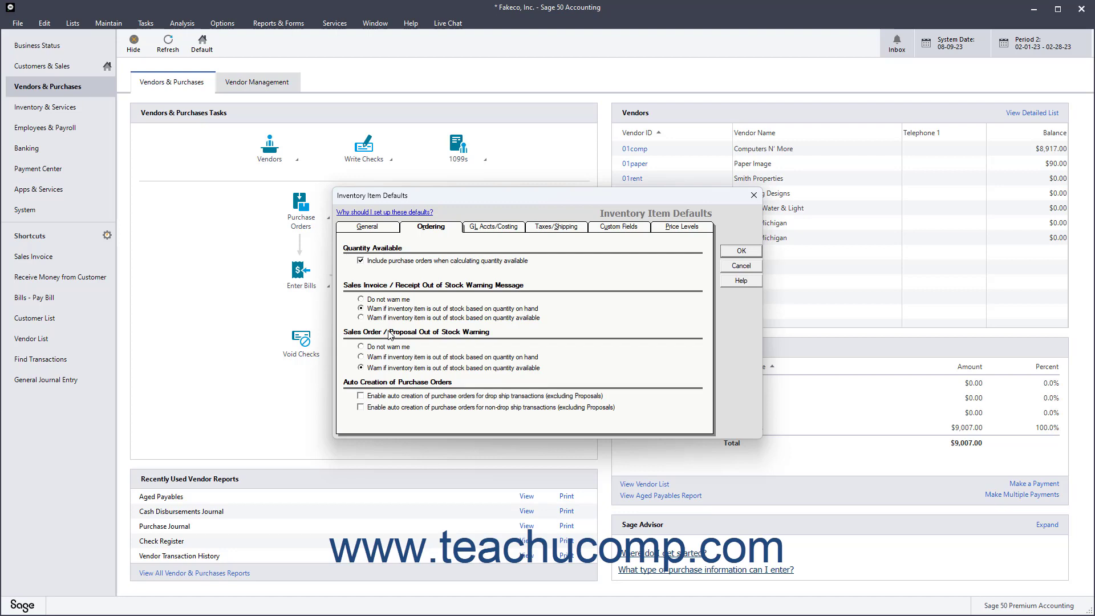
pyautogui.click(360, 368)
pyautogui.click(360, 396)
pyautogui.click(361, 398)
# Show the GL Accts/Costing defaults and keep the Stock item sales account at 40600
pyautogui.click(500, 229)
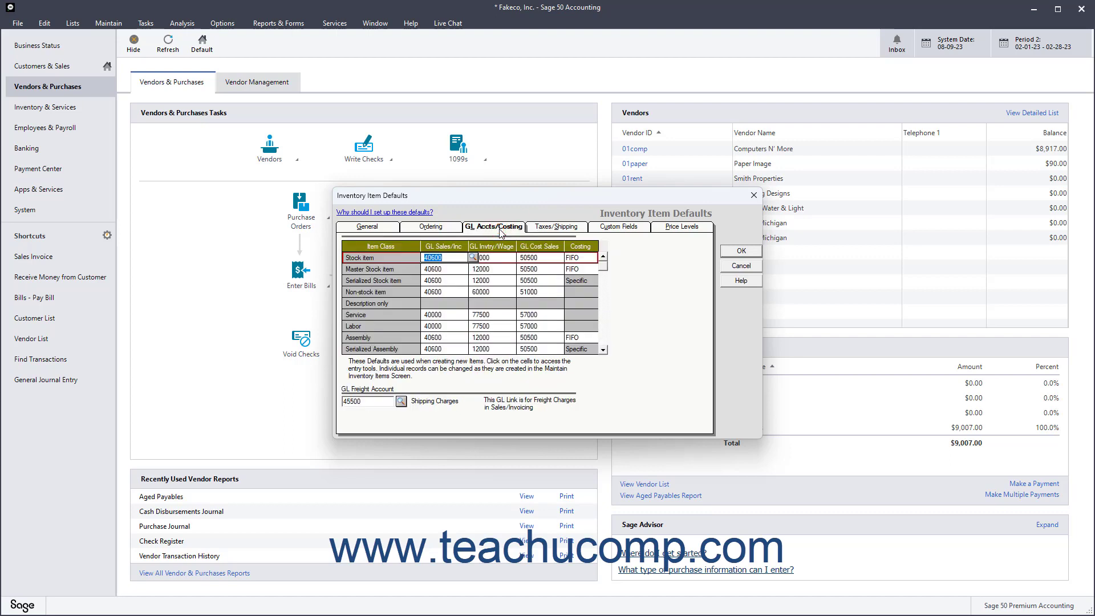
pyautogui.click(392, 270)
pyautogui.click(398, 259)
pyautogui.click(462, 257)
pyautogui.click(473, 258)
pyautogui.click(474, 257)
# Keep the Stock item inventory account 12000 and cost of sales account 50500
pyautogui.click(494, 255)
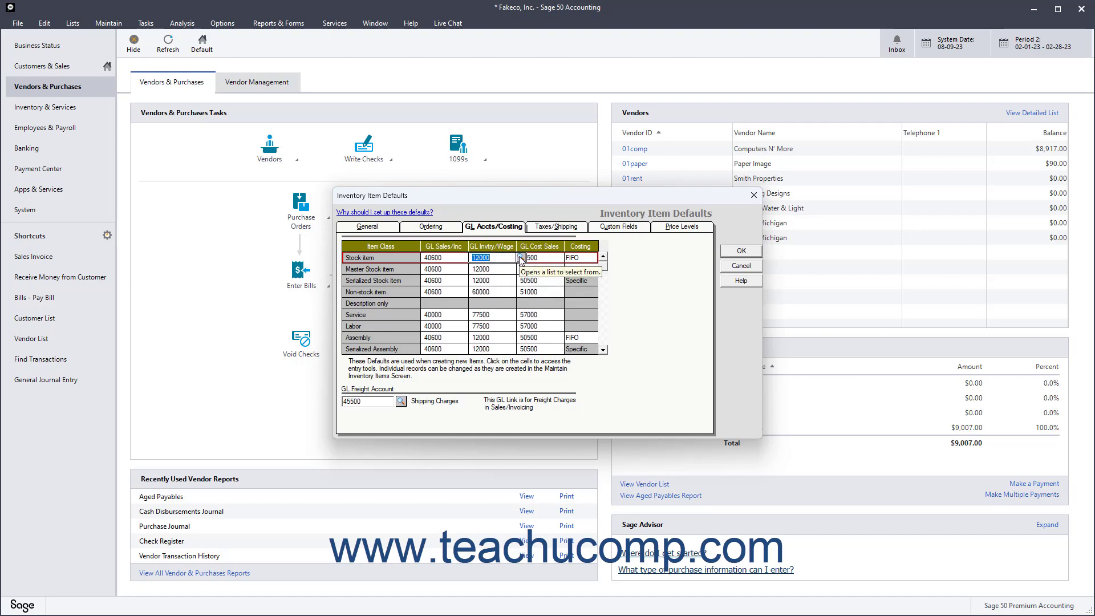
pyautogui.click(521, 257)
pyautogui.click(521, 257)
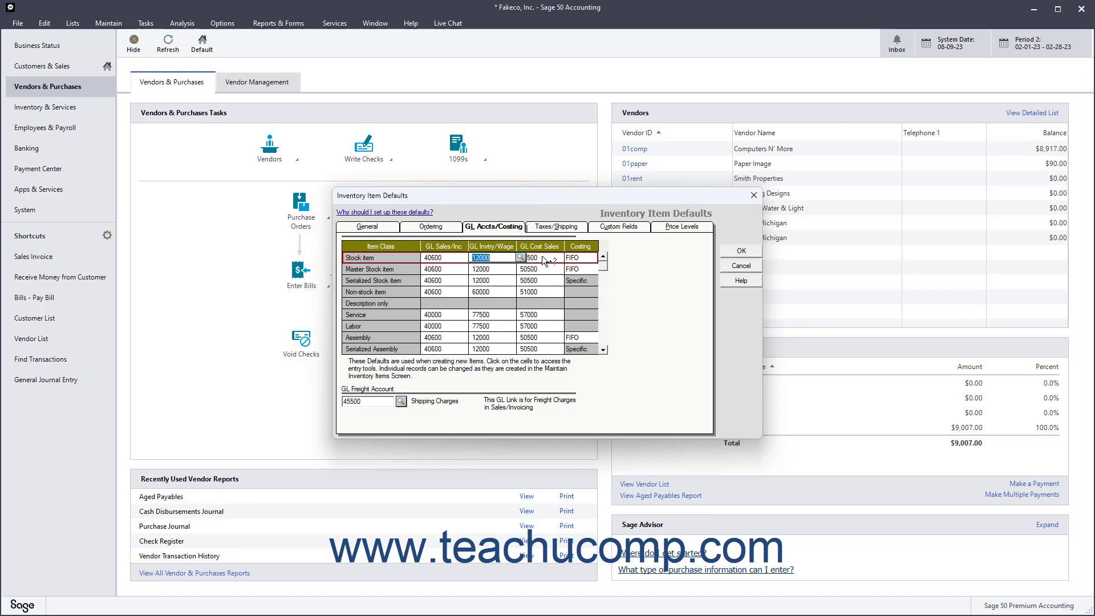
pyautogui.click(542, 256)
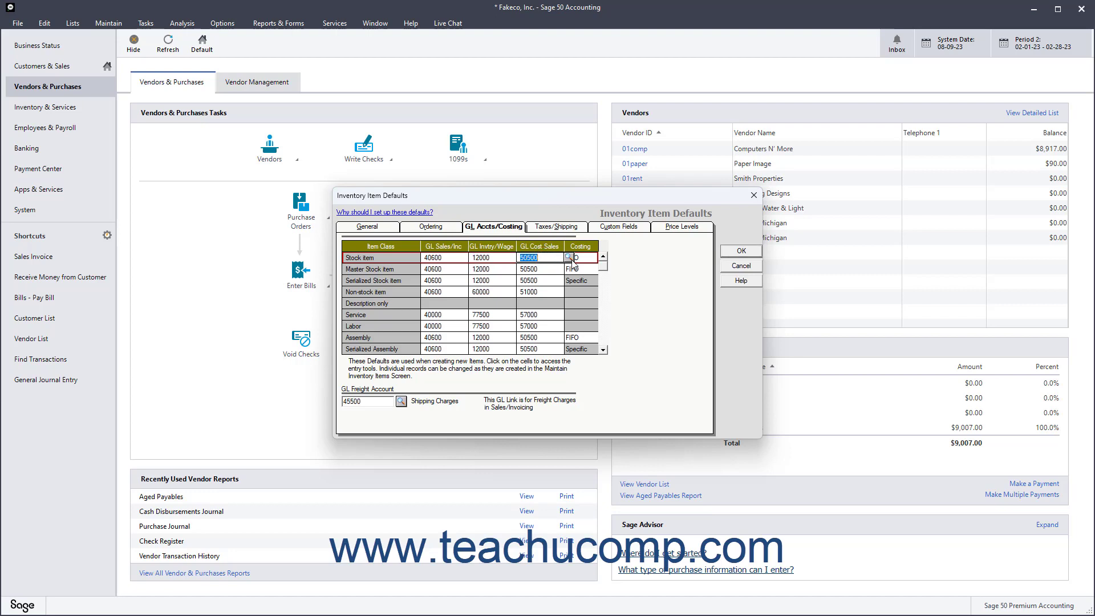
pyautogui.click(569, 258)
pyautogui.click(570, 258)
# Keep FIFO costing for Stock items and 45500 as the GL freight account
pyautogui.click(591, 260)
pyautogui.click(592, 260)
pyautogui.click(592, 259)
pyautogui.click(401, 402)
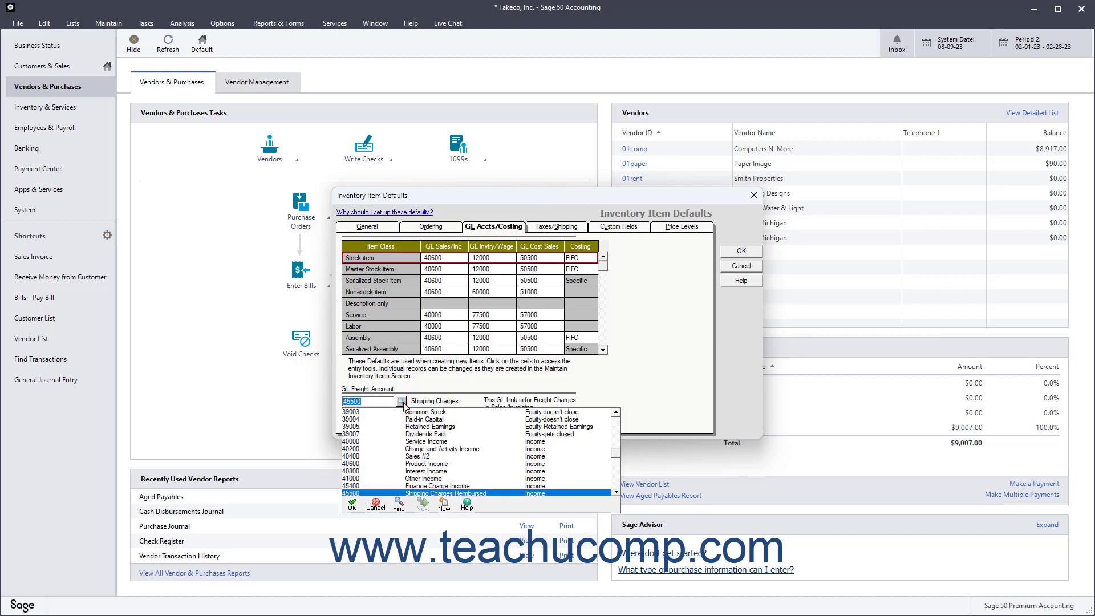
pyautogui.click(403, 403)
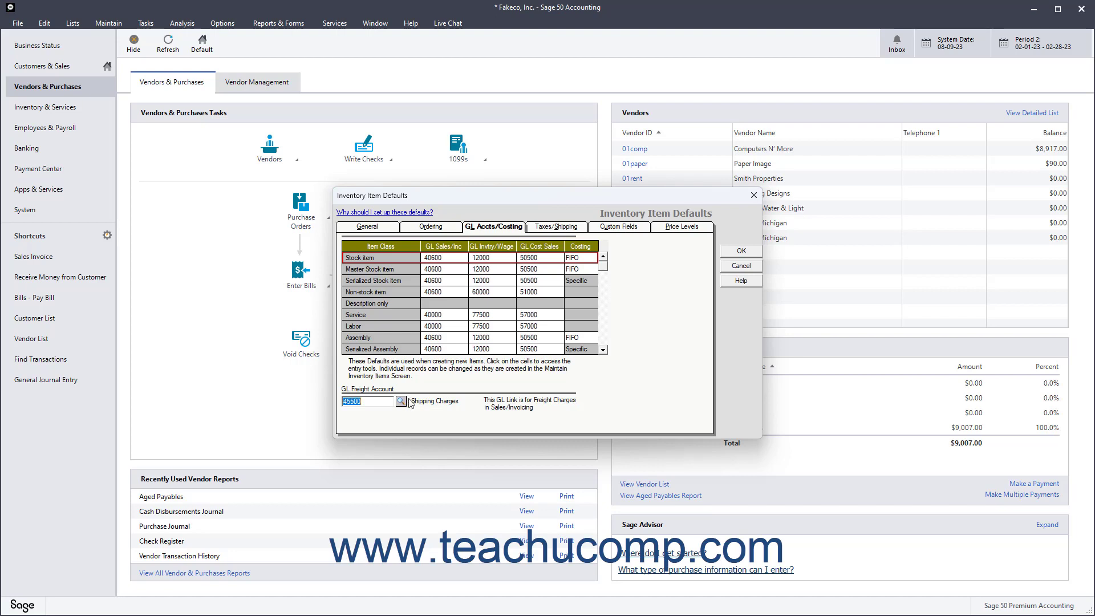
# Show the Taxes/Shipping defaults and select the Taxable tax type description
pyautogui.click(553, 228)
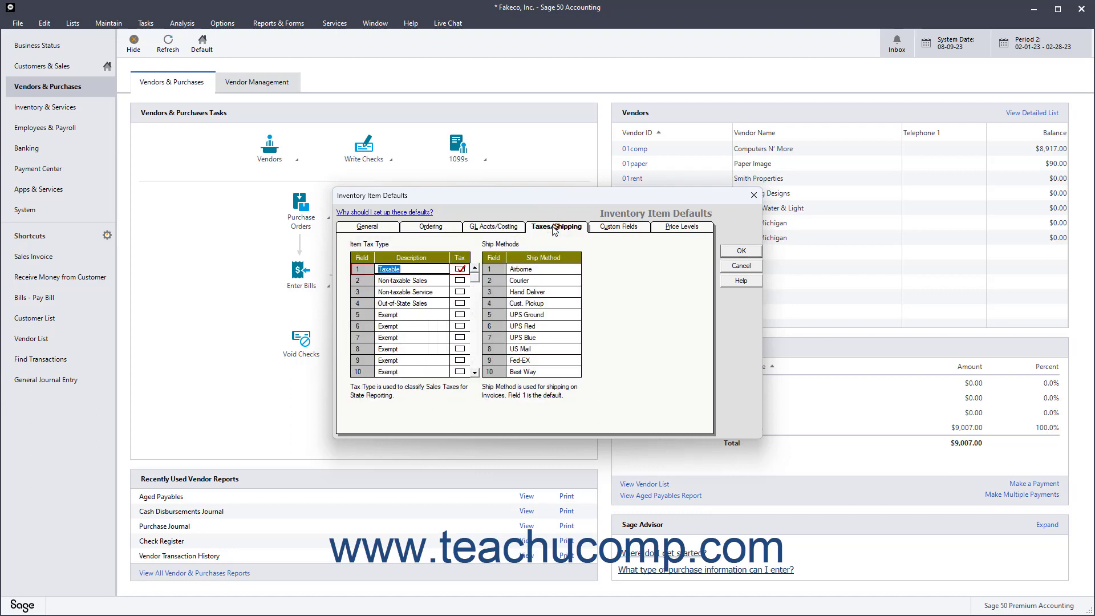
pyautogui.click(413, 269)
# Show the Custom Fields defaults and select the Alternate Vendor field label
pyautogui.click(604, 231)
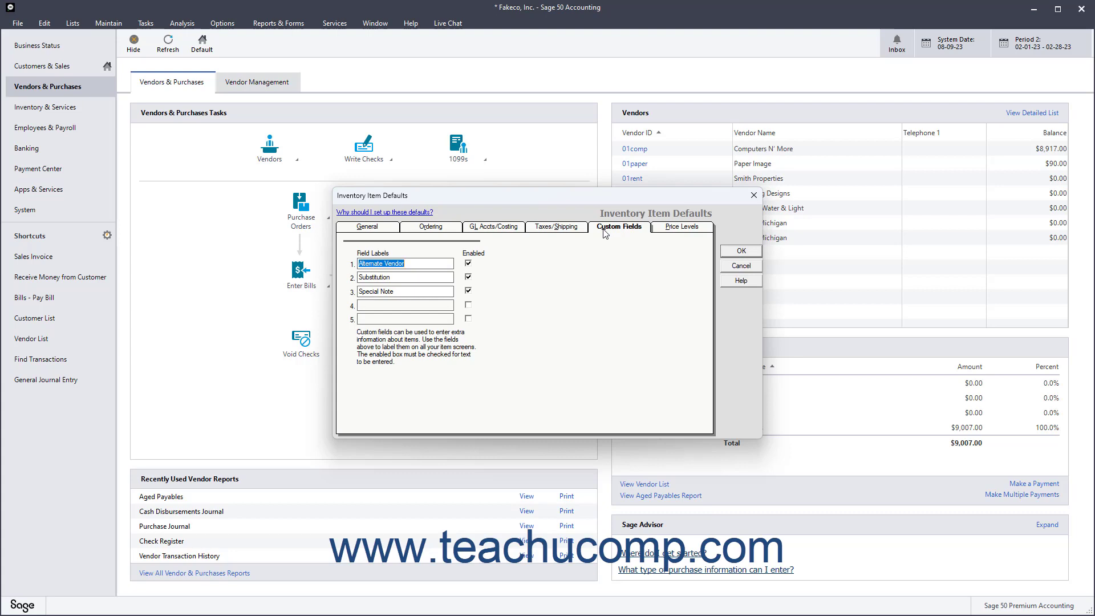
pyautogui.click(436, 262)
# Show the Price Levels defaults and select the List Price level name
pyautogui.click(683, 230)
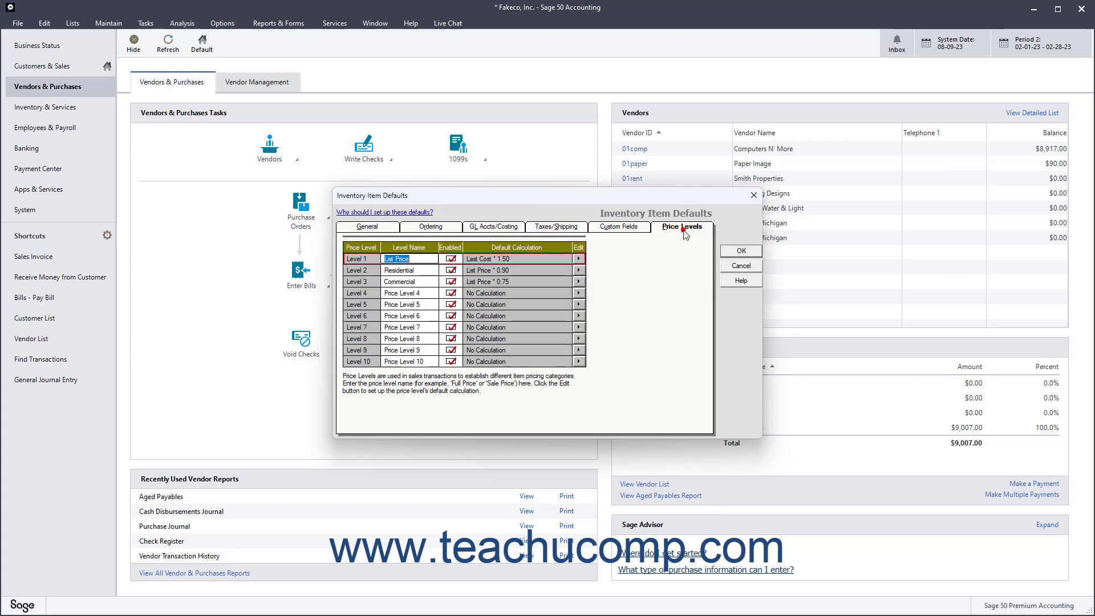
pyautogui.click(423, 258)
# Review List Price: Last Cost increased by 50.00 percent, rounded to Specific Cent 0.99
pyautogui.click(581, 259)
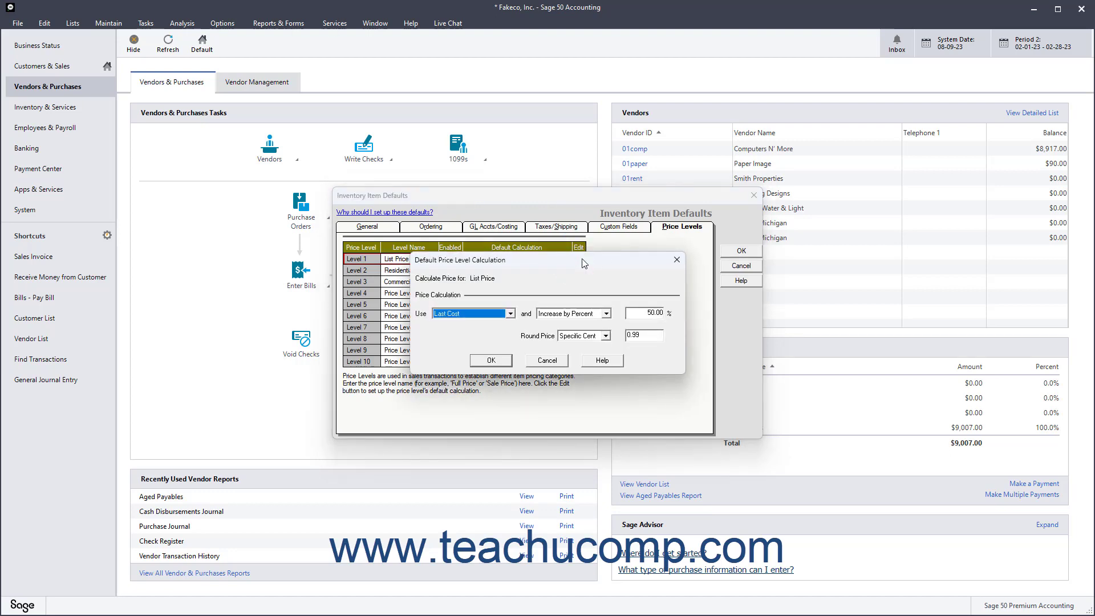
pyautogui.click(511, 314)
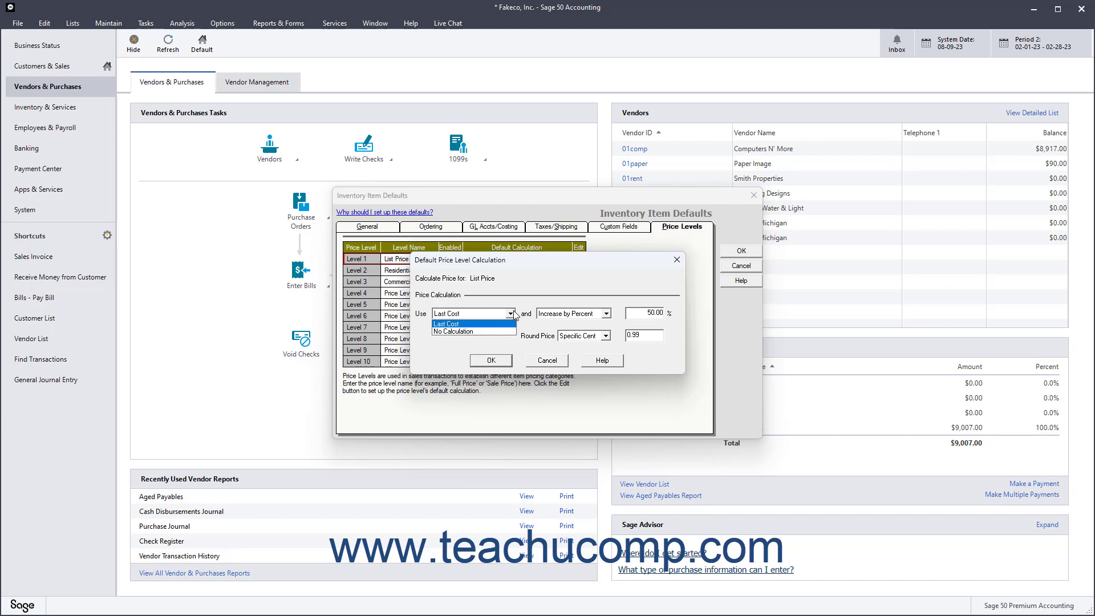
pyautogui.click(511, 313)
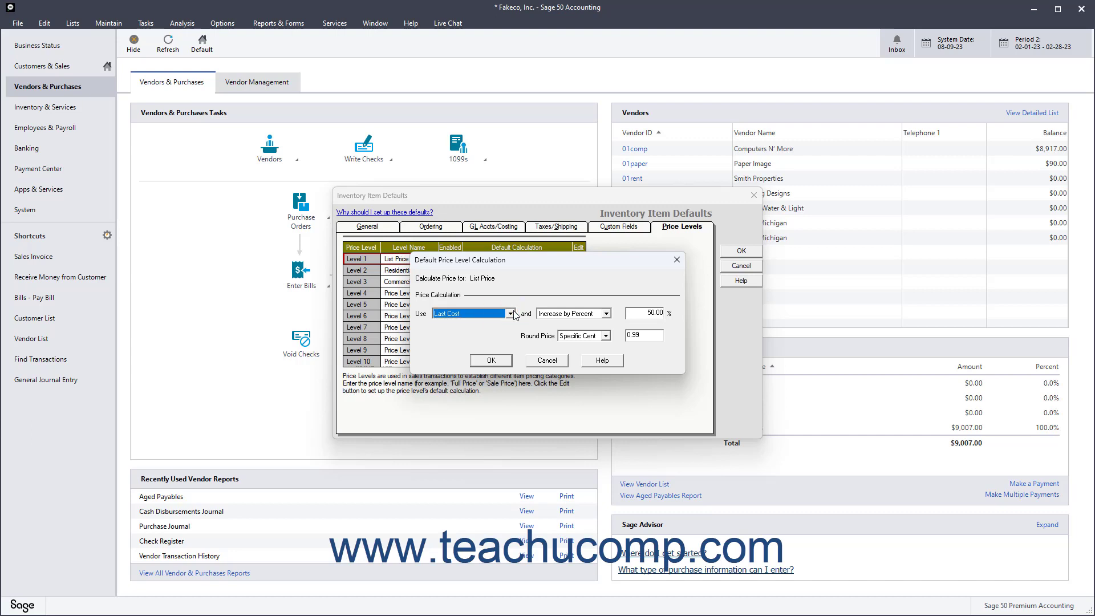
pyautogui.click(606, 317)
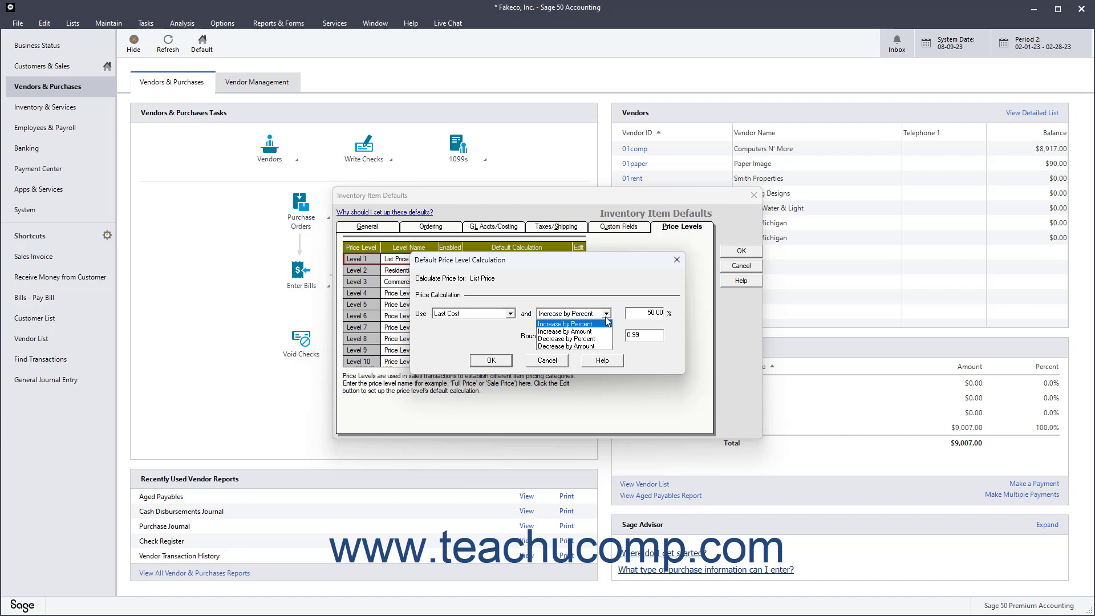
pyautogui.click(607, 321)
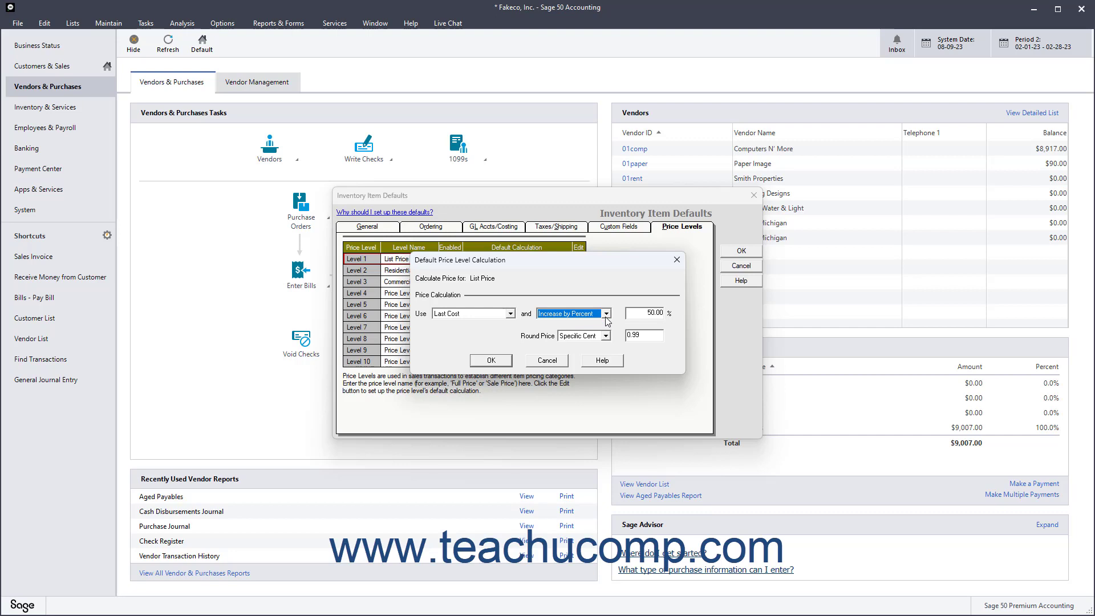
pyautogui.click(640, 315)
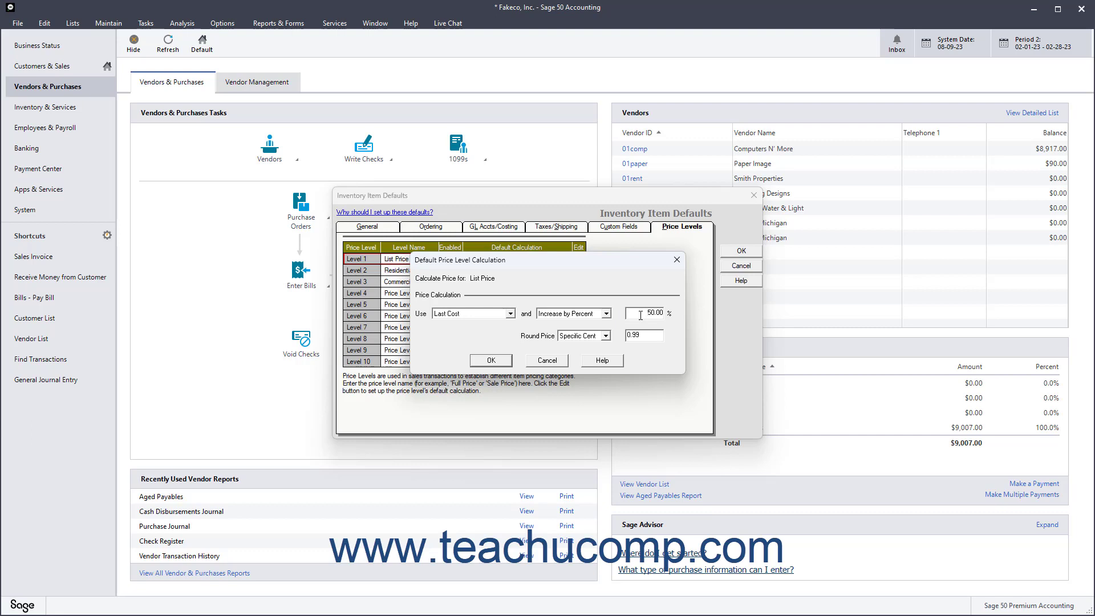
pyautogui.click(606, 337)
pyautogui.click(606, 338)
pyautogui.click(646, 335)
# Accept the List Price calculation of Last Cost * 1.50
pyautogui.click(491, 361)
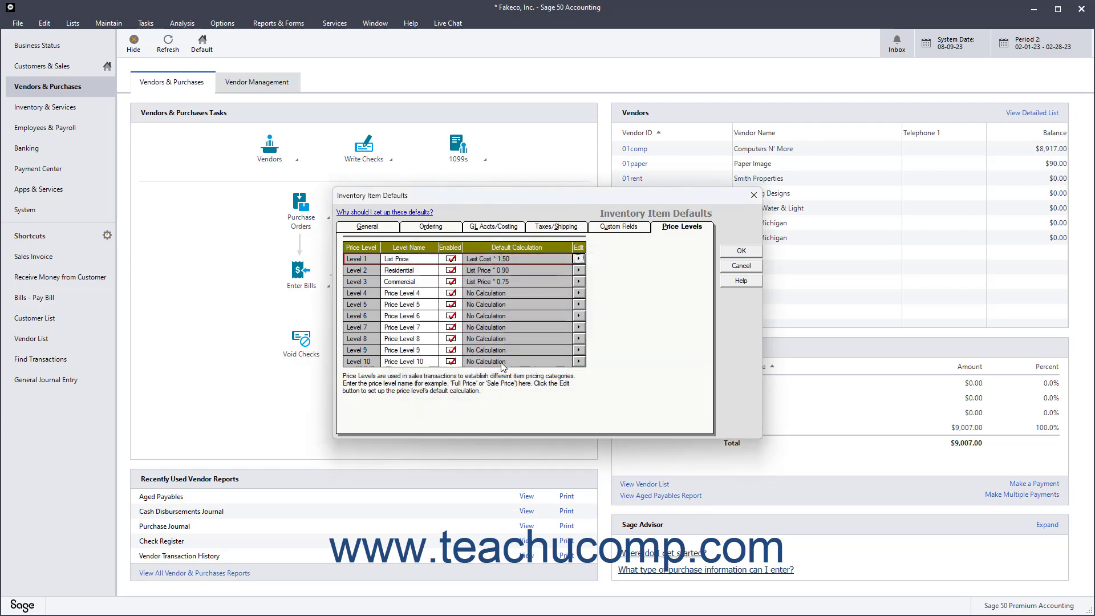